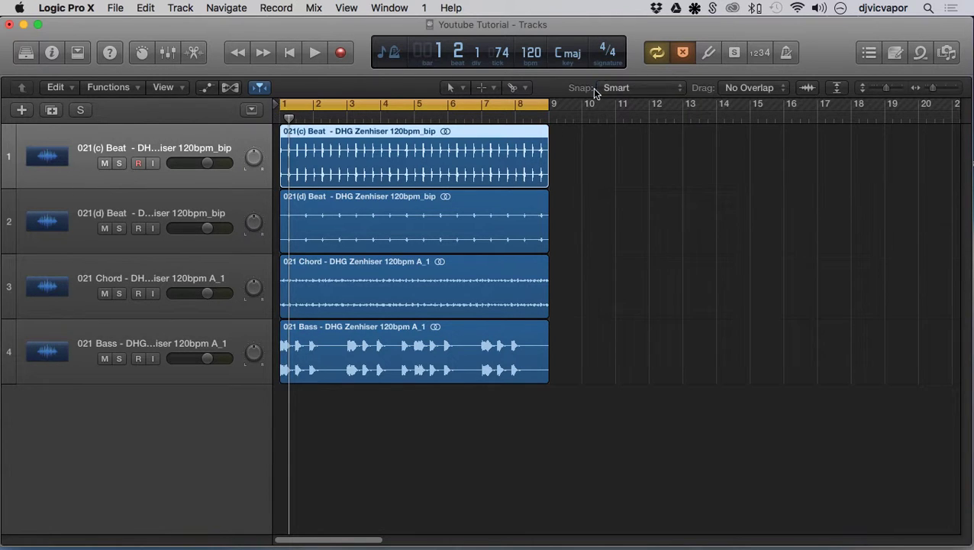
# Keep Smart snapping and drag the 021(c) Beat region right in several steps to bar 4
pyautogui.click(638, 89)
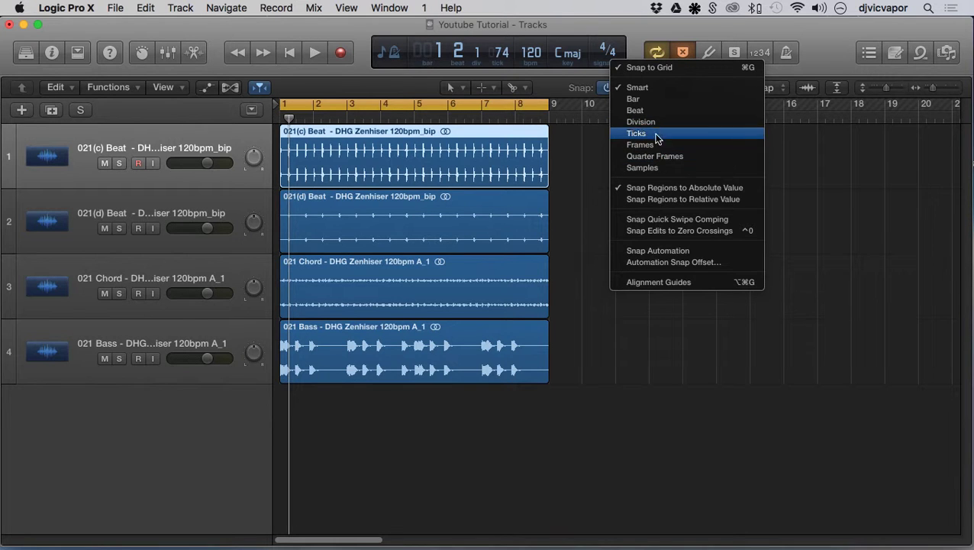
pyautogui.click(652, 91)
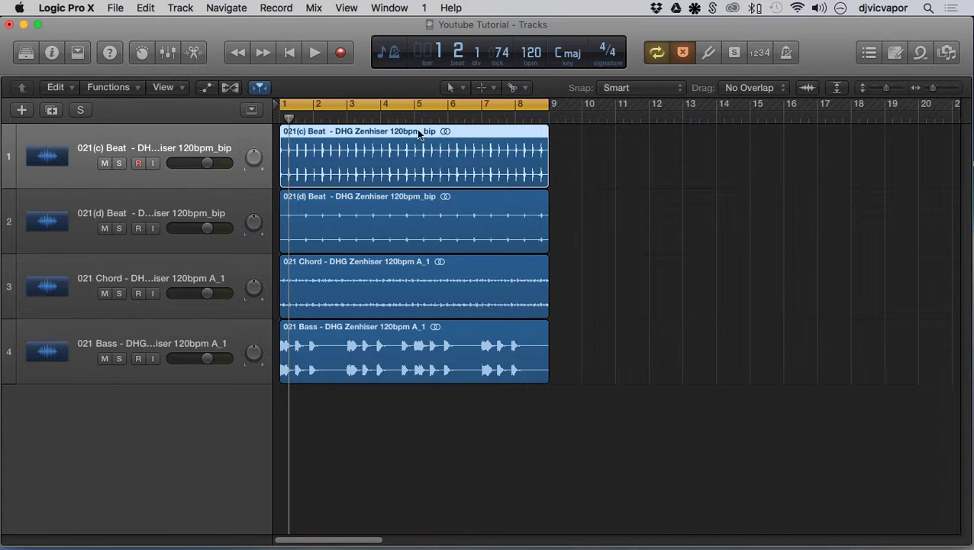
pyautogui.moveTo(403, 127); pyautogui.dragTo(441, 132)
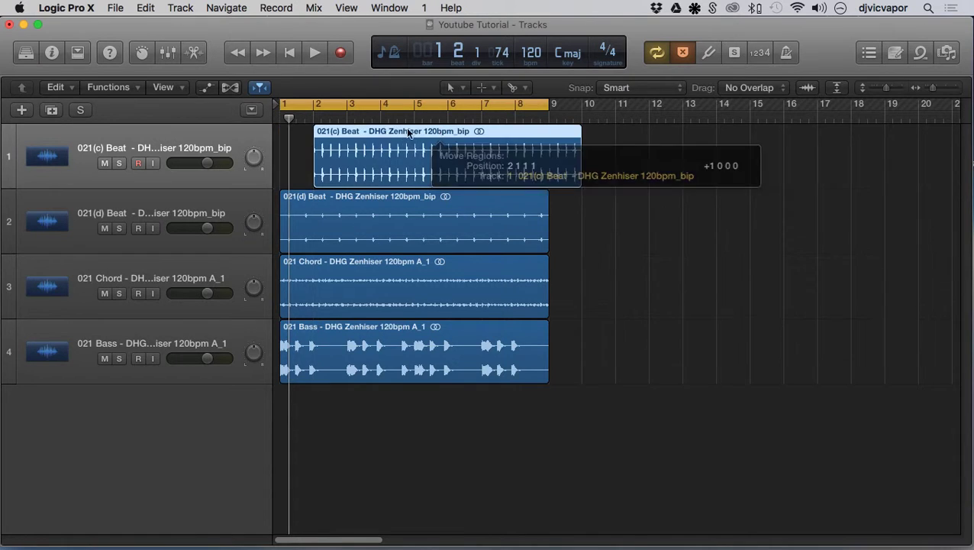
pyautogui.moveTo(343, 133); pyautogui.dragTo(360, 129)
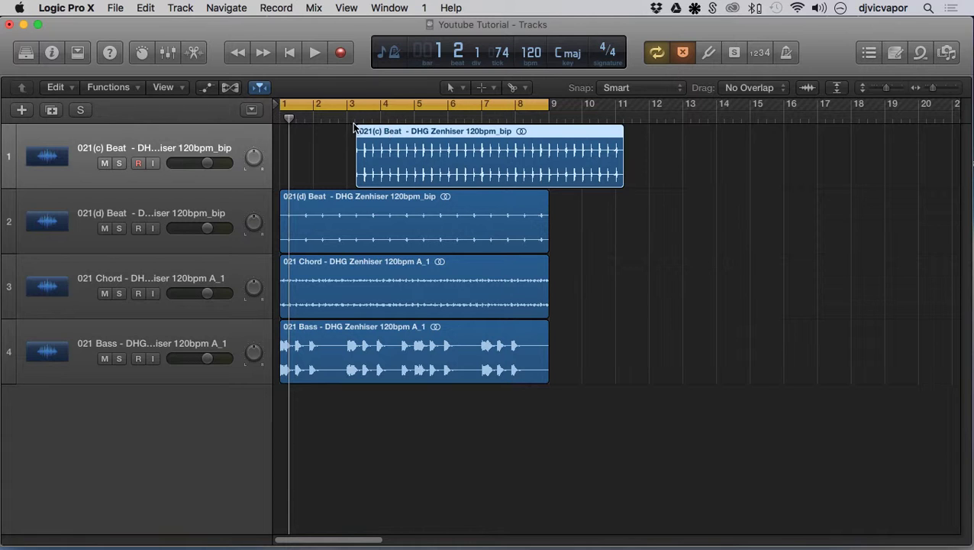
pyautogui.moveTo(391, 134)
pyautogui.mouseDown()
pyautogui.moveTo(403, 133)
pyautogui.moveTo(384, 131)
pyautogui.mouseUp()
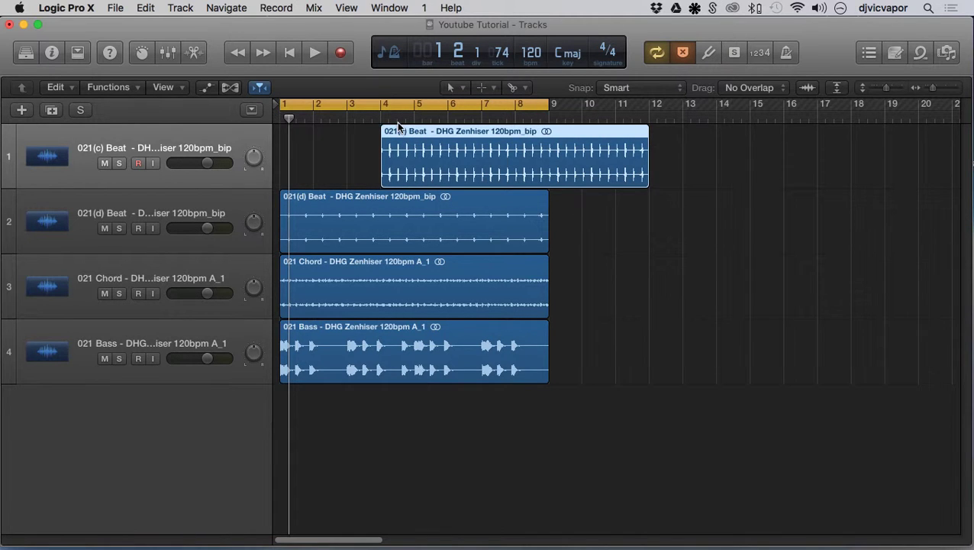
pyautogui.moveTo(404, 133)
pyautogui.mouseDown()
pyautogui.moveTo(426, 131)
pyautogui.moveTo(403, 132)
pyautogui.mouseUp()
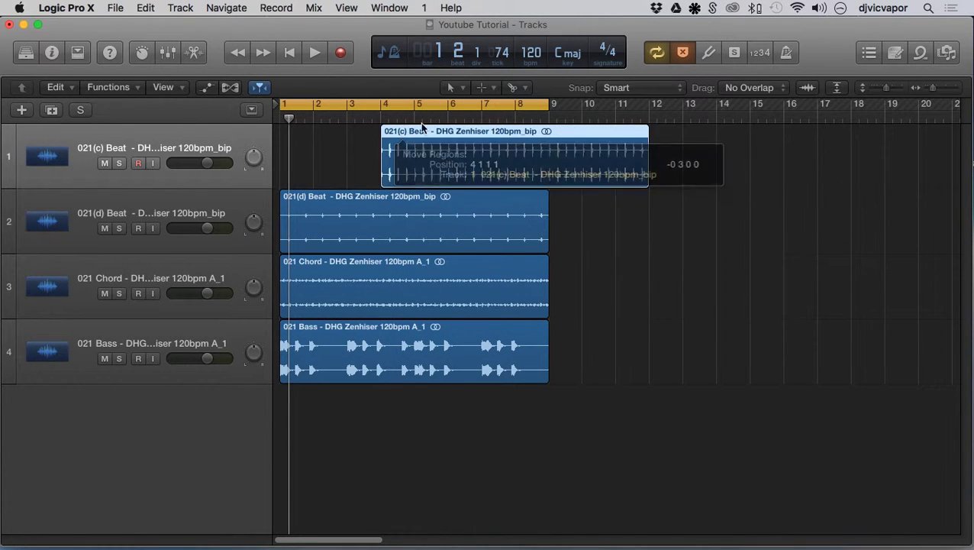
# Switch snapping to Bar and move the Beat region to bar 3, then to bar 4
pyautogui.click(637, 87)
pyautogui.click(637, 99)
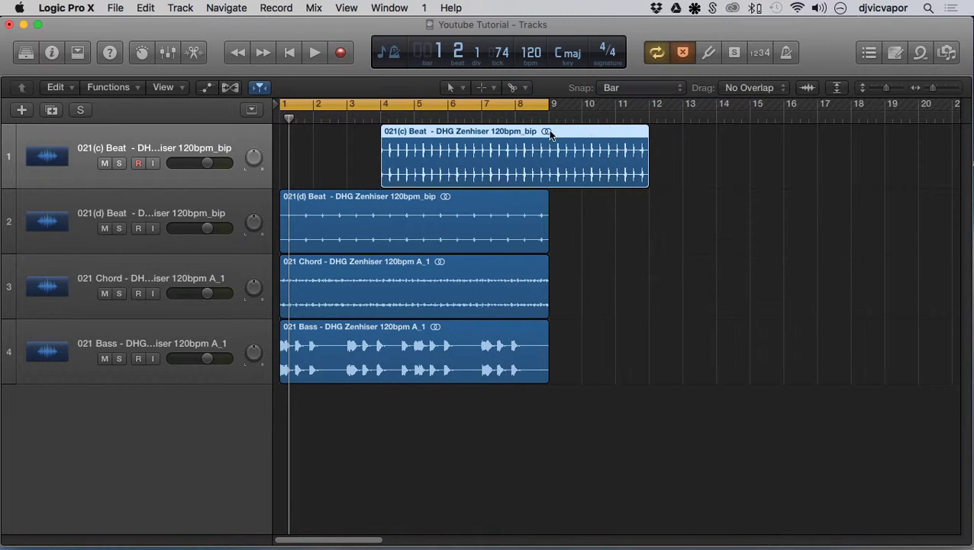
pyautogui.moveTo(519, 131); pyautogui.dragTo(487, 135)
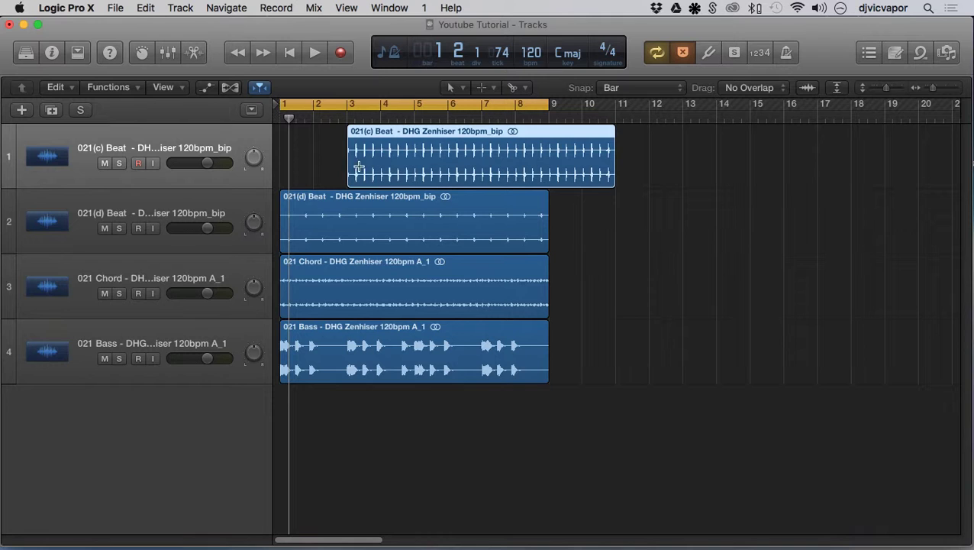
pyautogui.moveTo(355, 133)
pyautogui.mouseDown()
pyautogui.moveTo(438, 135)
pyautogui.moveTo(355, 130)
pyautogui.mouseUp()
pyautogui.moveTo(425, 134); pyautogui.dragTo(459, 133)
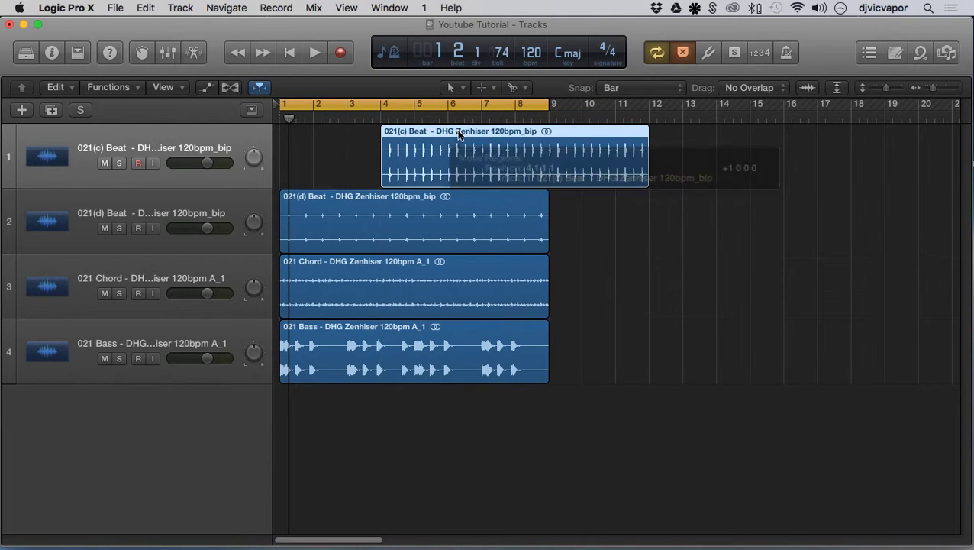
pyautogui.click(640, 89)
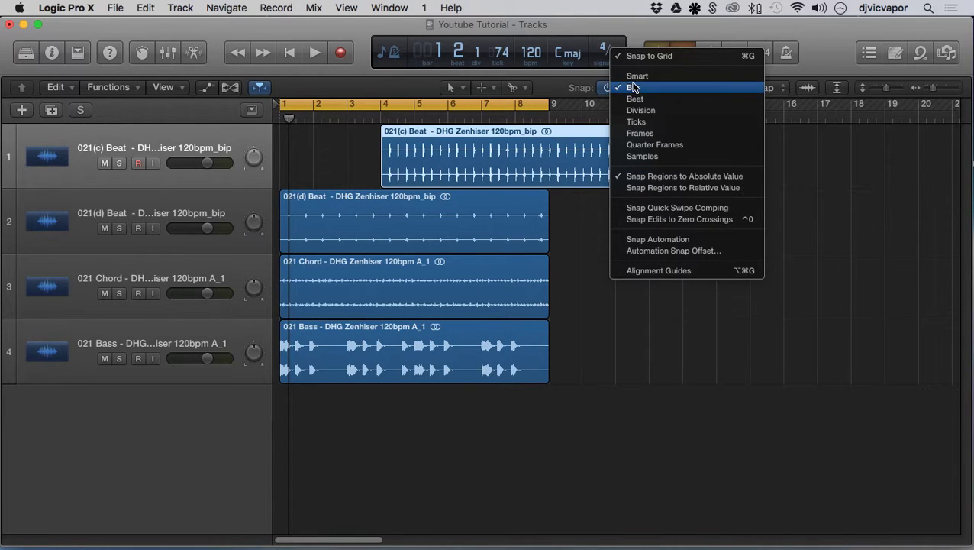
# Keep Bar snapping and move the Beat region one bar earlier so it starts at bar 3
pyautogui.click(641, 37)
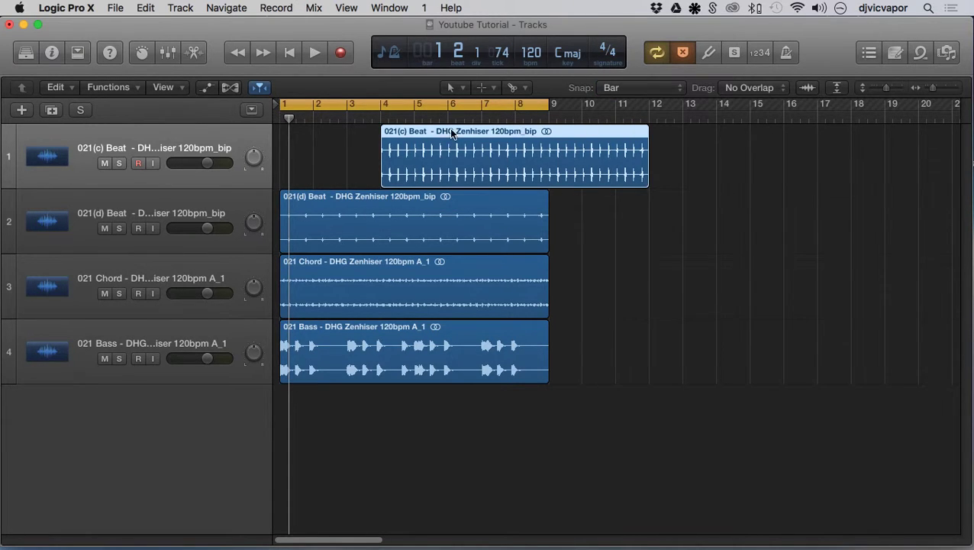
pyautogui.moveTo(427, 131); pyautogui.dragTo(374, 131)
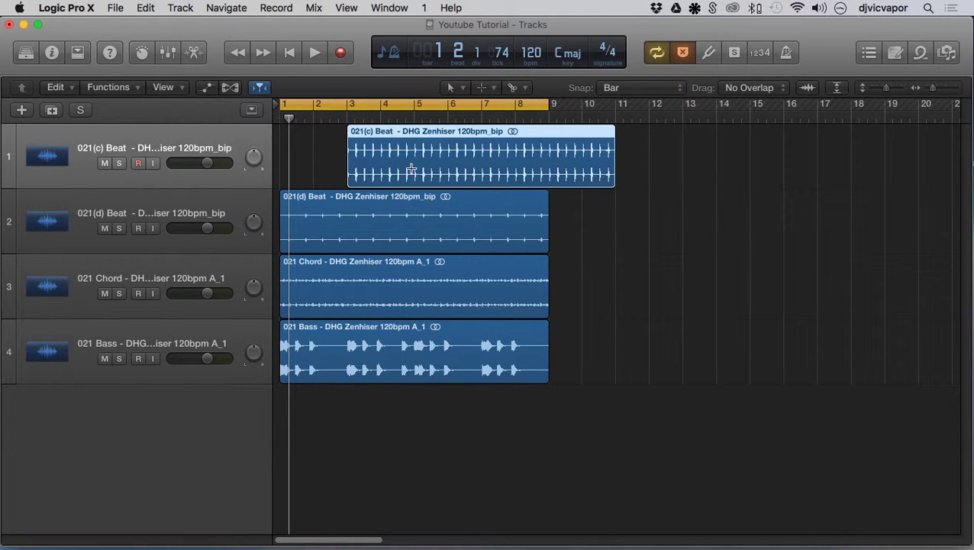
# Open the 021(c) Beat audio file in the File editor and drag its anchor toward a later hit
pyautogui.doubleClick(396, 126)
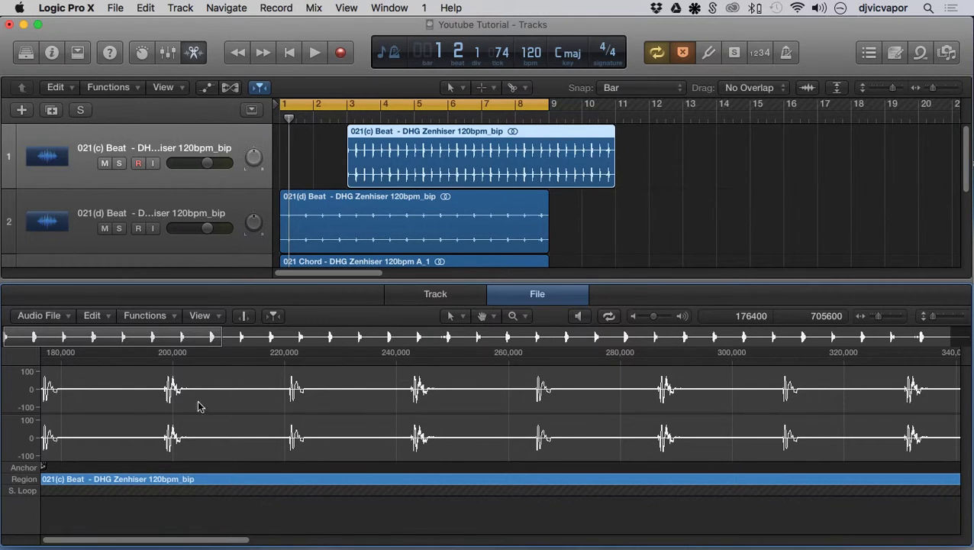
pyautogui.click(44, 471)
pyautogui.moveTo(43, 471); pyautogui.dragTo(415, 475)
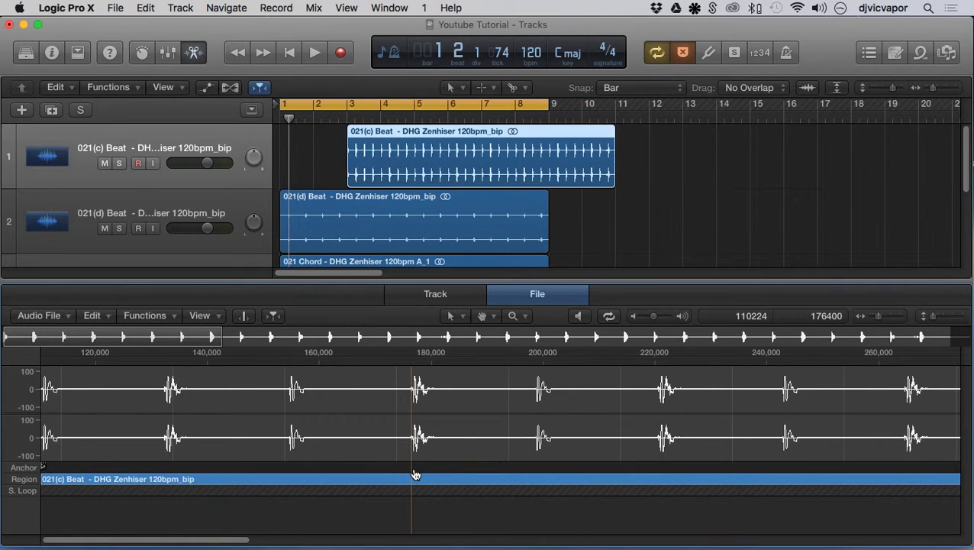
# Set the anchor on the fourth beat hit, then reposition the region to start just after bar 2
pyautogui.moveTo(415, 475); pyautogui.dragTo(418, 474)
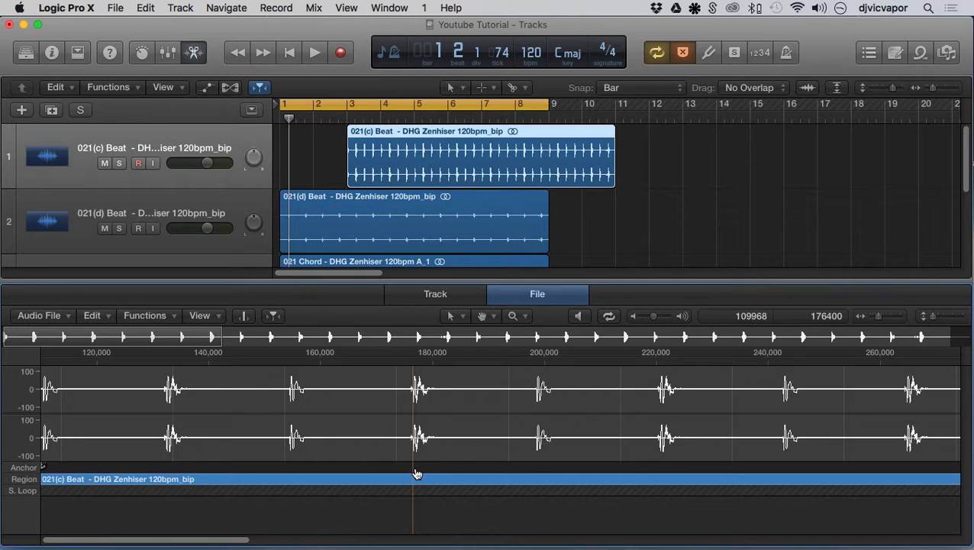
pyautogui.moveTo(416, 473); pyautogui.dragTo(413, 467)
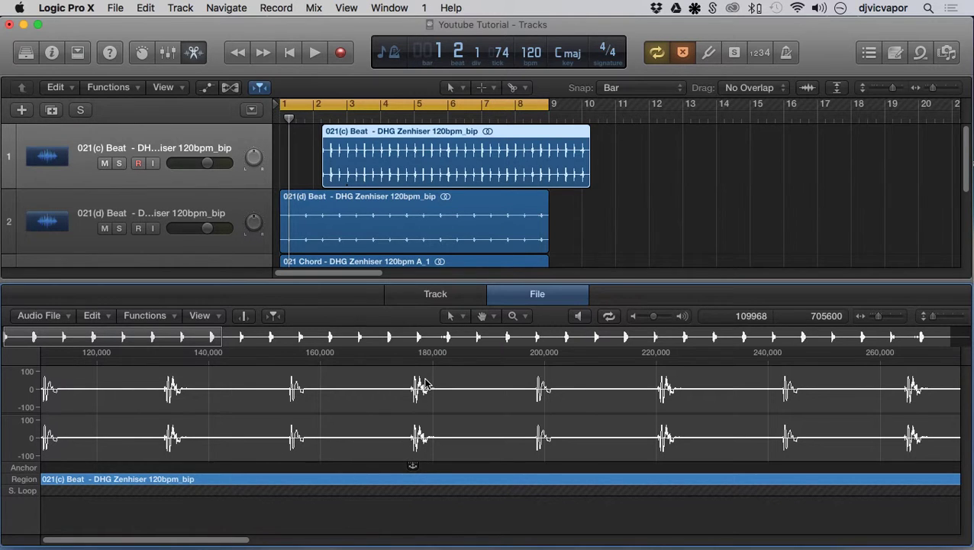
pyautogui.moveTo(336, 133); pyautogui.dragTo(383, 134)
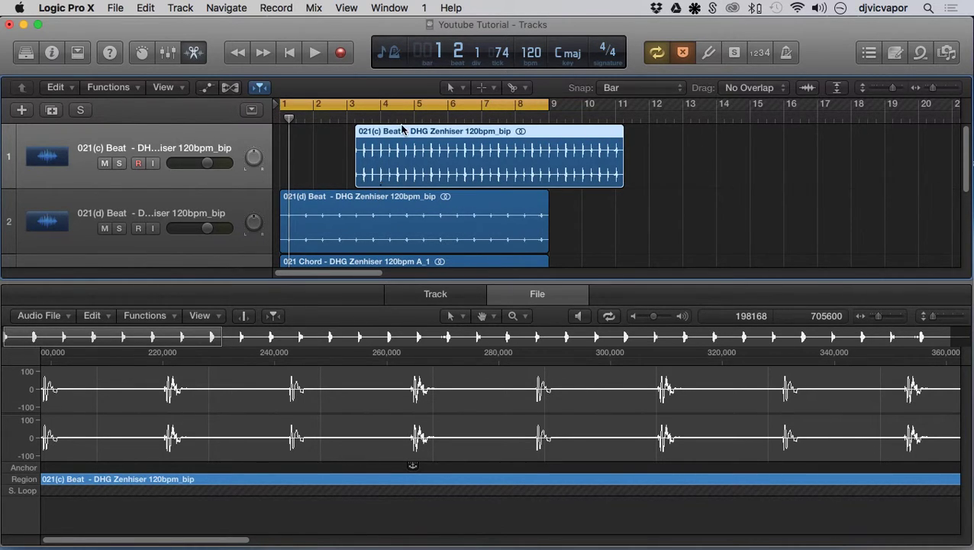
pyautogui.moveTo(398, 128); pyautogui.dragTo(367, 141)
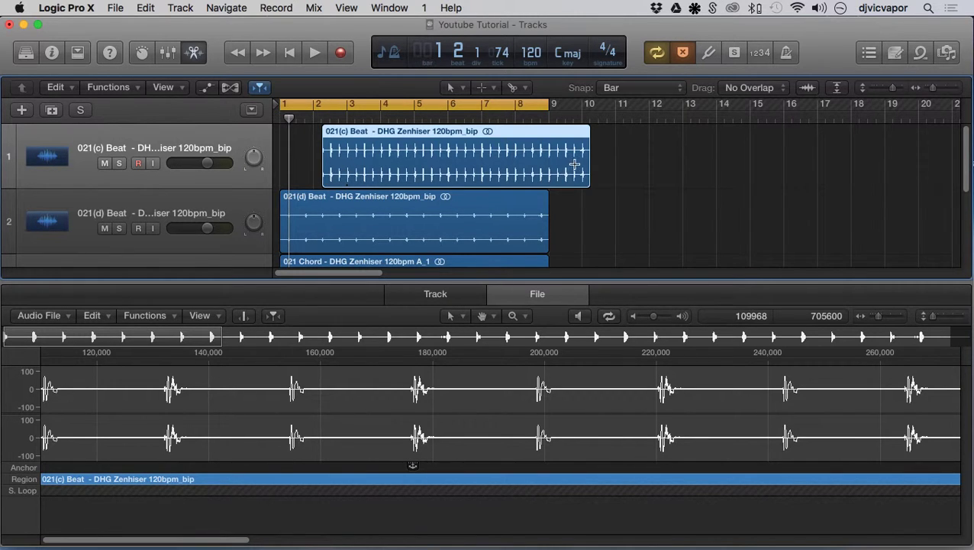
# After trial moves, return the anchor to the file start and the Beat region to bar 1
pyautogui.moveTo(413, 466)
pyautogui.mouseDown()
pyautogui.moveTo(971, 470)
pyautogui.moveTo(849, 475)
pyautogui.mouseUp()
pyautogui.moveTo(883, 473)
pyautogui.mouseDown()
pyautogui.moveTo(902, 472)
pyautogui.moveTo(187, 445)
pyautogui.moveTo(34, 466)
pyautogui.moveTo(408, 469)
pyautogui.mouseUp()
pyautogui.moveTo(410, 137); pyautogui.dragTo(430, 138)
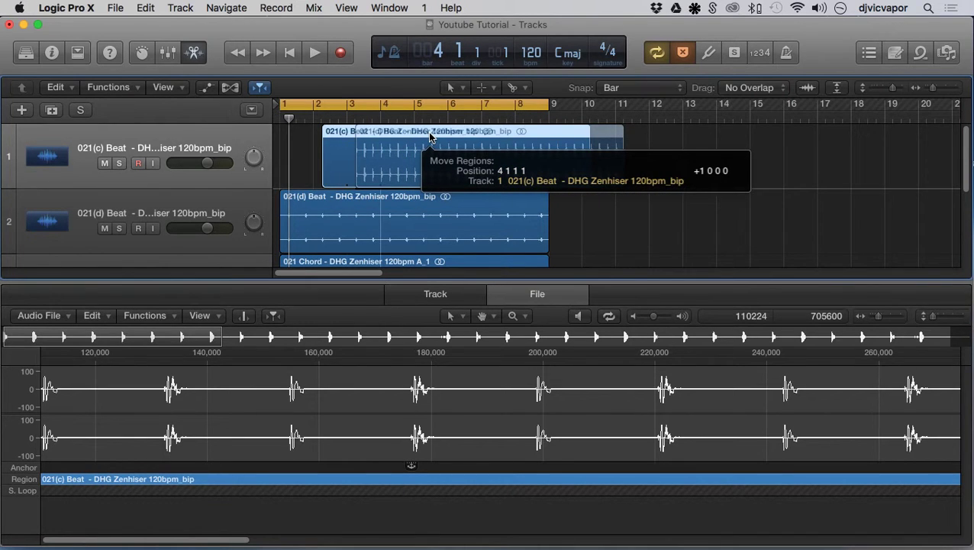
pyautogui.moveTo(429, 137); pyautogui.dragTo(403, 138)
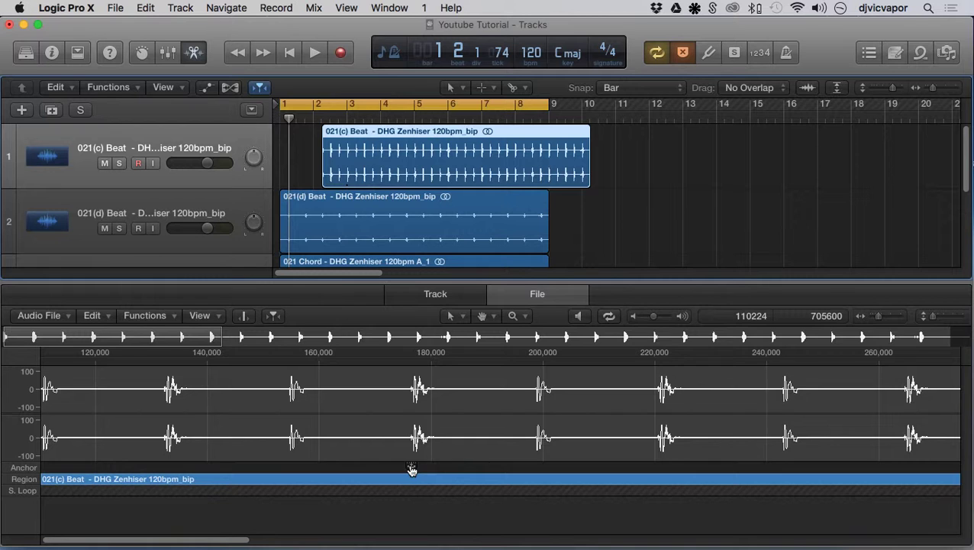
pyautogui.moveTo(412, 470); pyautogui.dragTo(40, 471)
pyautogui.moveTo(442, 135); pyautogui.dragTo(391, 138)
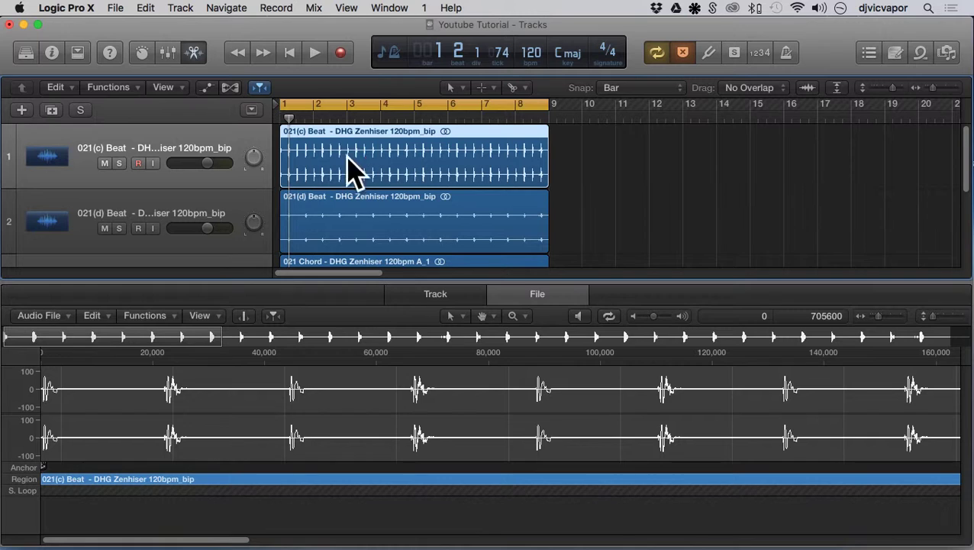
pyautogui.click(632, 89)
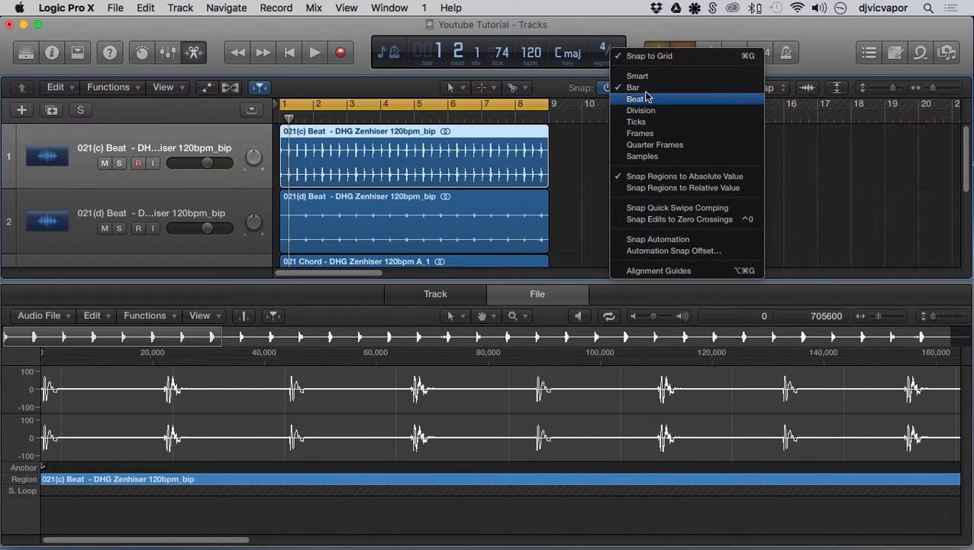
pyautogui.click(691, 33)
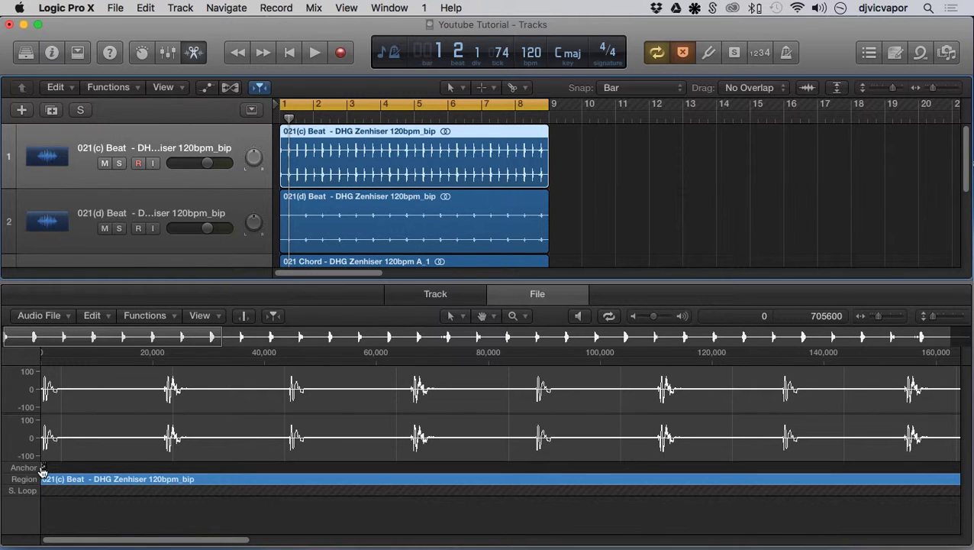
# Put the anchor on the fourth beat hit and move the region right to just after bar 2
pyautogui.moveTo(44, 469); pyautogui.dragTo(414, 482)
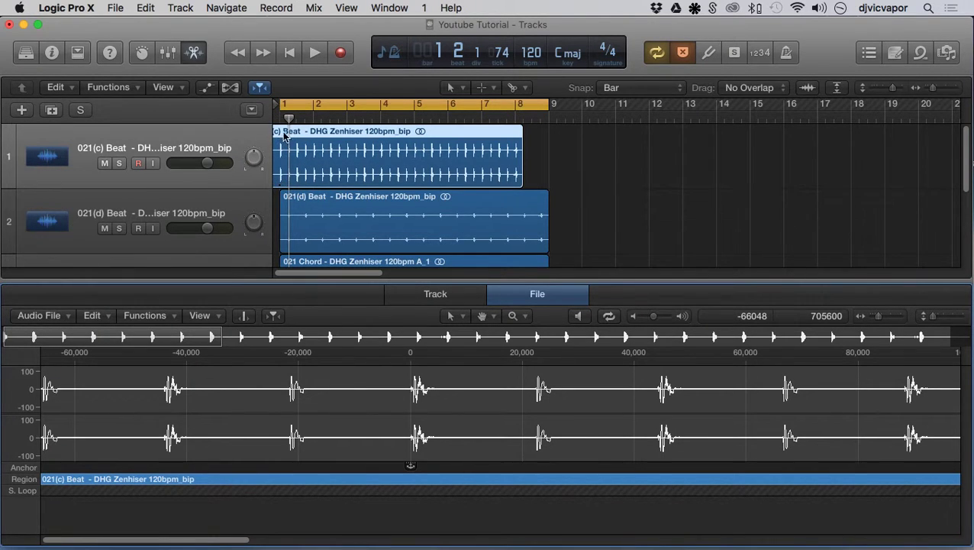
pyautogui.moveTo(313, 131); pyautogui.dragTo(350, 137)
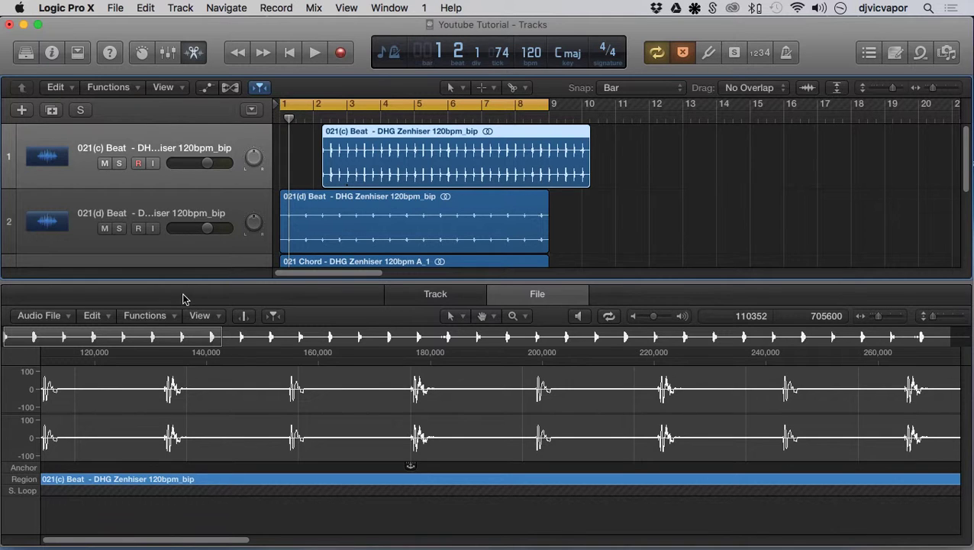
# Enable Edit > Lock Position in Track when moving Anchor in the Audio File editor
pyautogui.click(92, 315)
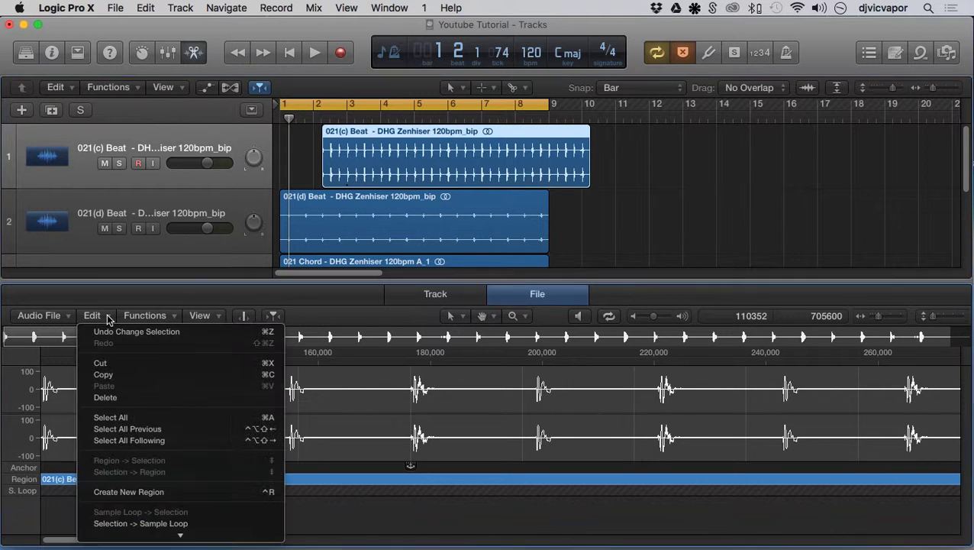
pyautogui.scroll(-3, 135, 402)
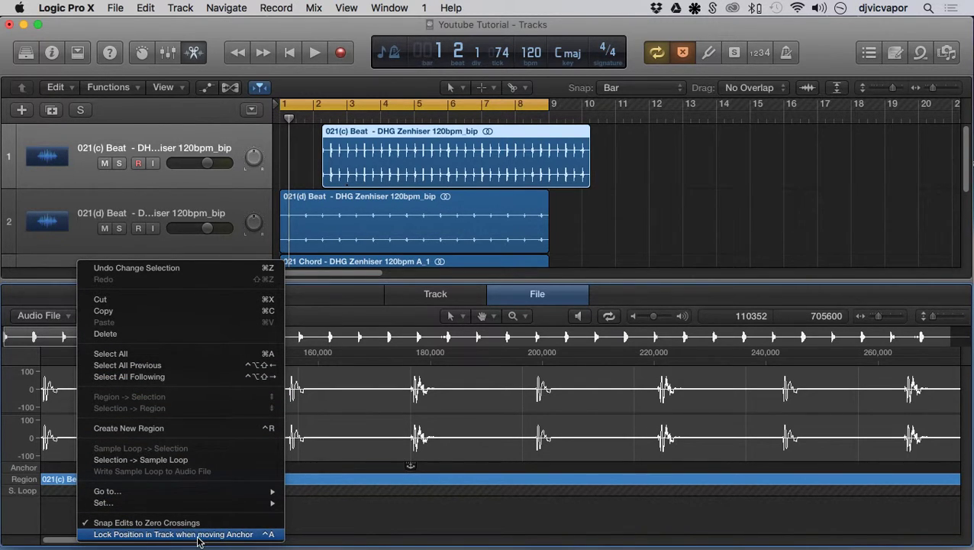
pyautogui.click(92, 534)
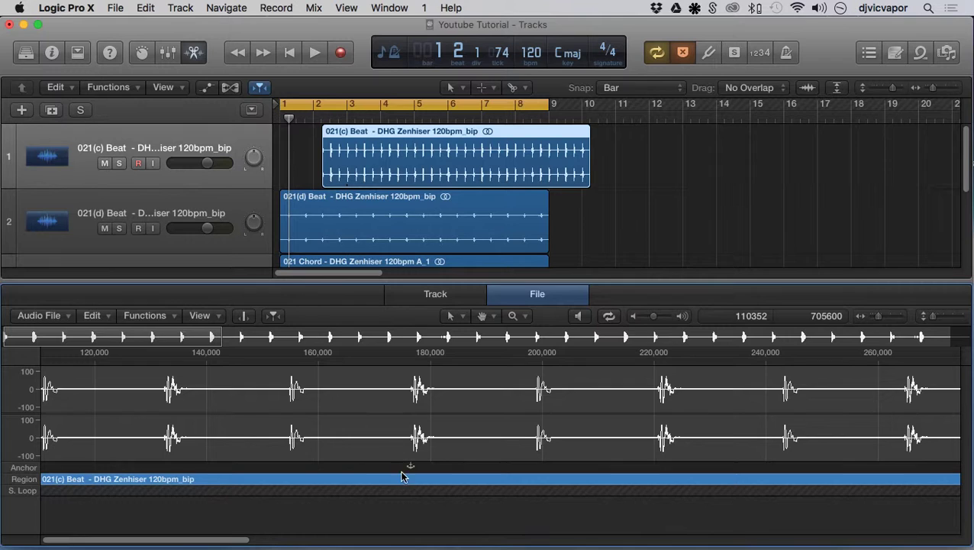
# Move the anchor to a later beat hit around 220,800 samples, leaving the region just after bar 2
pyautogui.moveTo(410, 466); pyautogui.dragTo(536, 463)
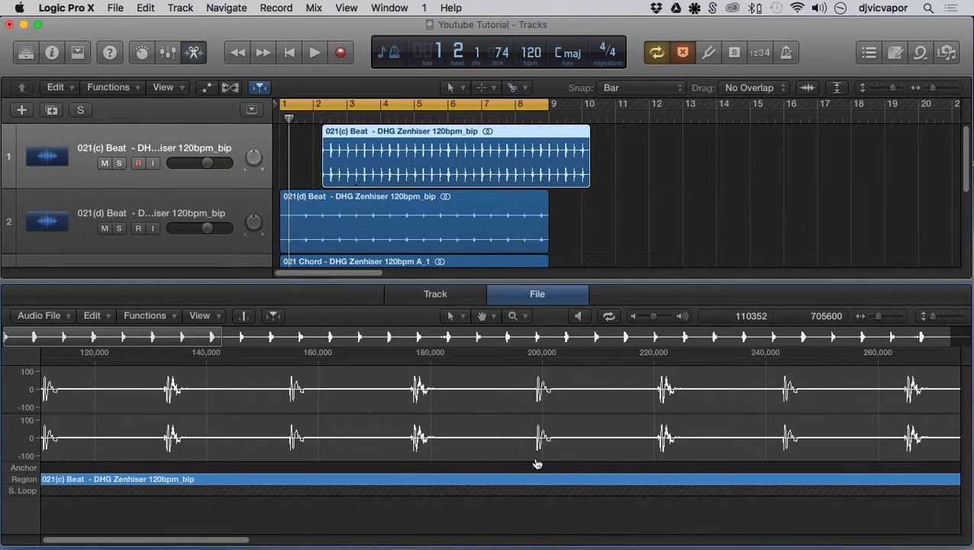